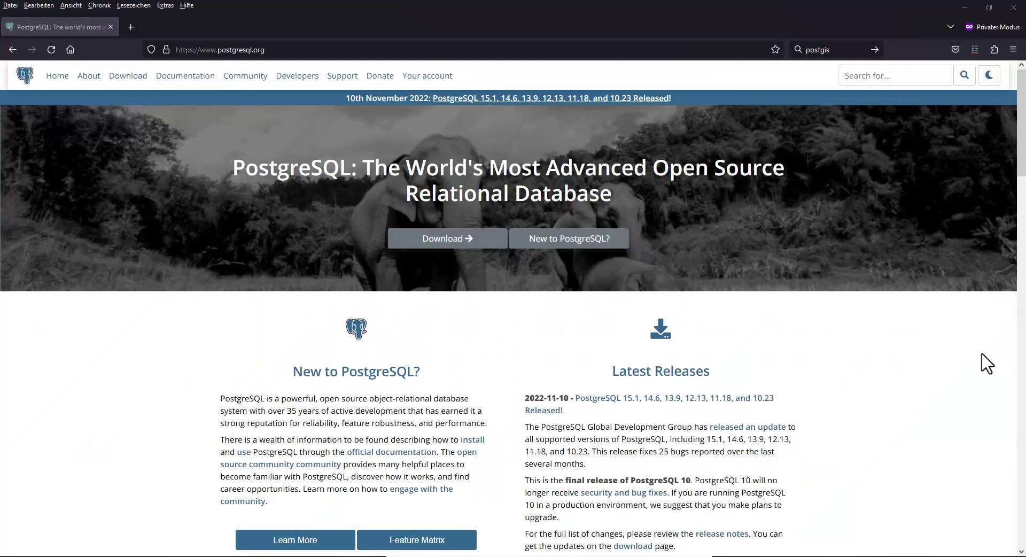
Step: Scroll the pgAdmin 4 browser tree to find the alteryx database's Extensions node
{"action": "scroll", "coordinate": [983, 361], "scroll_direction": "down", "scroll_amount": 5}
{"action": "scroll", "coordinate": [984, 364], "scroll_direction": "down", "scroll_amount": 3}
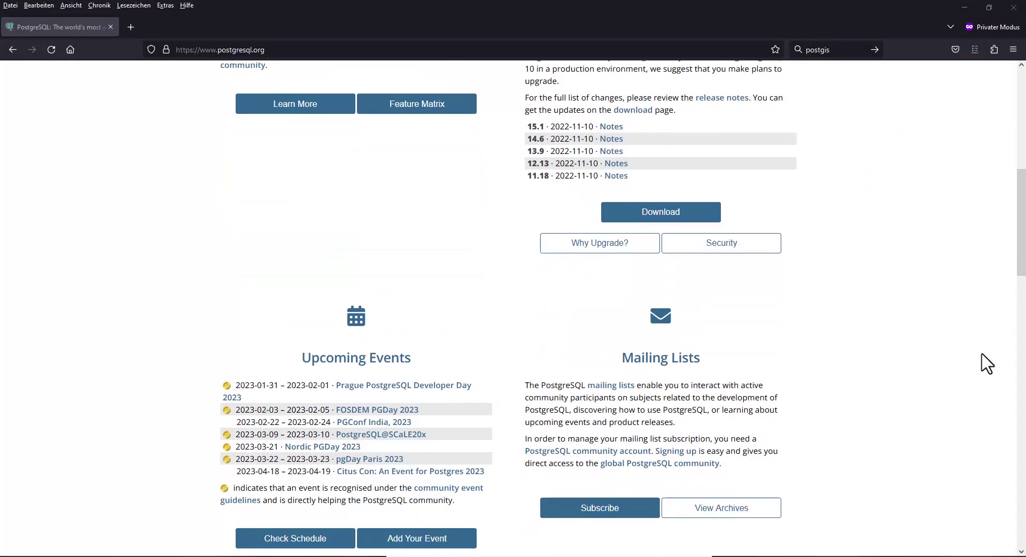
{"action": "scroll", "coordinate": [983, 363], "scroll_direction": "down", "scroll_amount": 3}
{"action": "scroll", "coordinate": [983, 363], "scroll_direction": "down", "scroll_amount": 1}
{"action": "scroll", "coordinate": [981, 354], "scroll_direction": "down", "scroll_amount": 3}
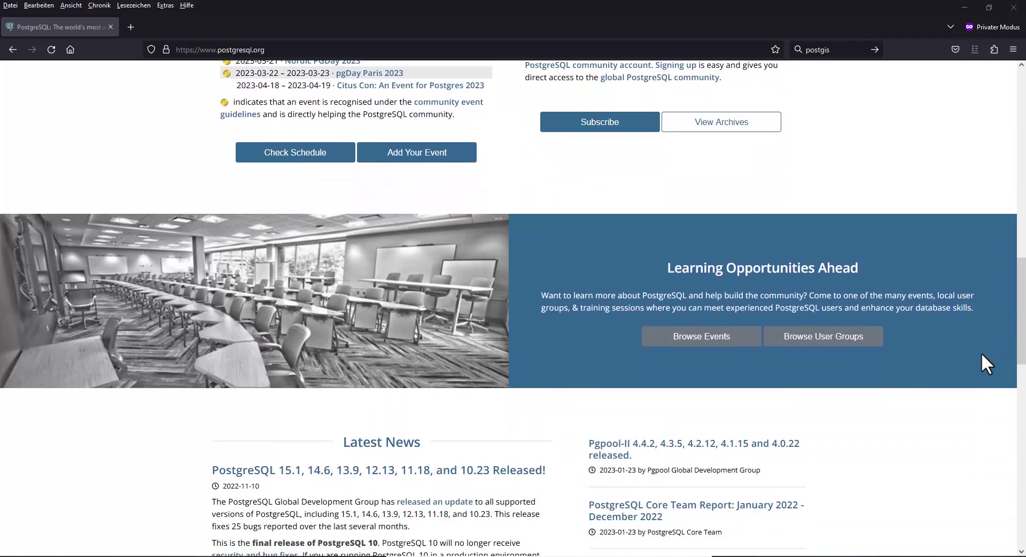
{"action": "scroll", "coordinate": [981, 354], "scroll_direction": "down", "scroll_amount": 3}
{"action": "scroll", "coordinate": [981, 354], "scroll_direction": "down", "scroll_amount": 1}
{"action": "scroll", "coordinate": [982, 354], "scroll_direction": "down", "scroll_amount": 4}
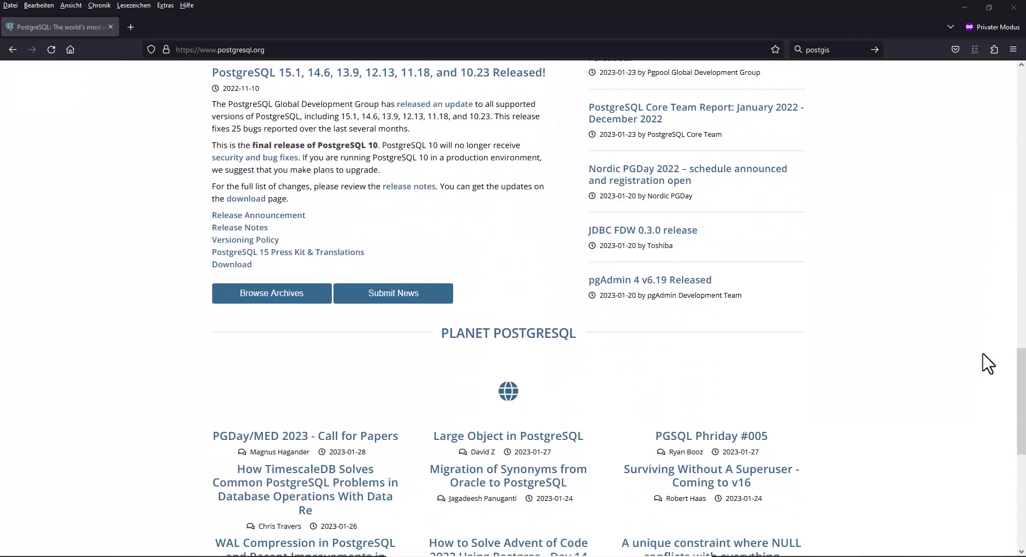
{"action": "scroll", "coordinate": [982, 353], "scroll_direction": "down", "scroll_amount": 2}
{"action": "scroll", "coordinate": [988, 364], "scroll_direction": "down", "scroll_amount": 2}
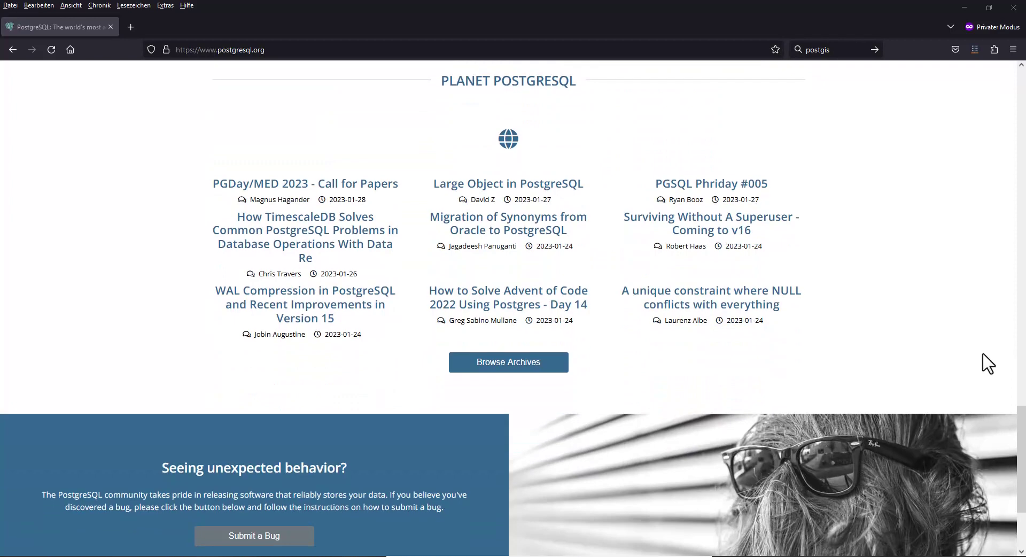
{"action": "scroll", "coordinate": [988, 364], "scroll_direction": "down", "scroll_amount": 1}
{"action": "scroll", "coordinate": [987, 364], "scroll_direction": "down", "scroll_amount": 1}
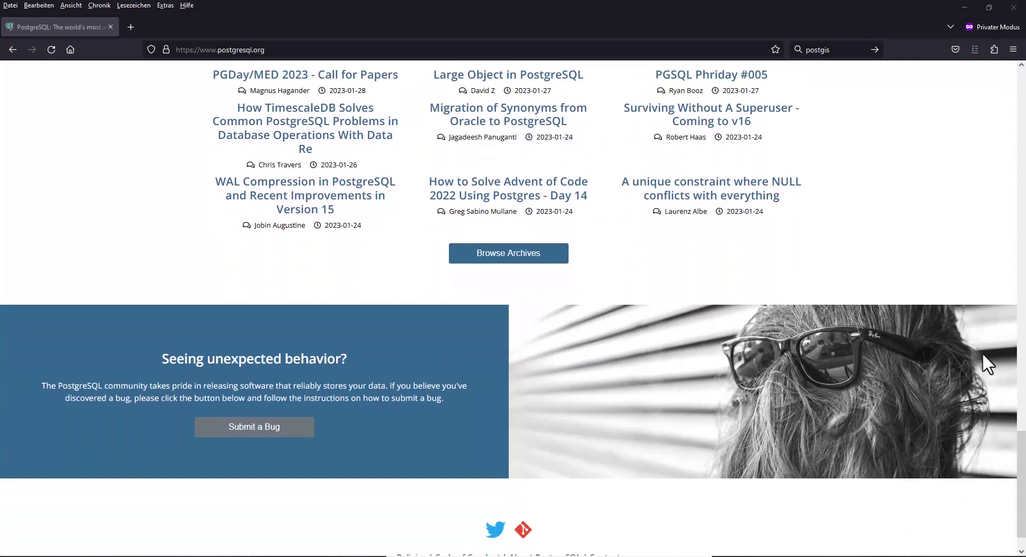
{"action": "scroll", "coordinate": [988, 363], "scroll_direction": "up", "scroll_amount": 1}
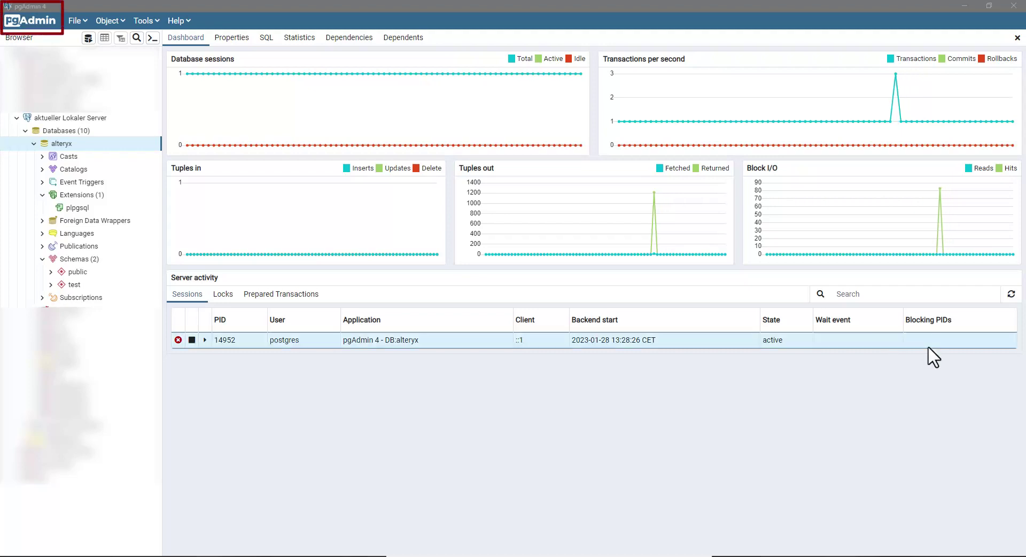
Step: Create a new postgis extension under the alteryx database's Extensions and save it
{"action": "right_click", "coordinate": [92, 196]}
{"action": "mouse_move", "coordinate": [136, 206]}
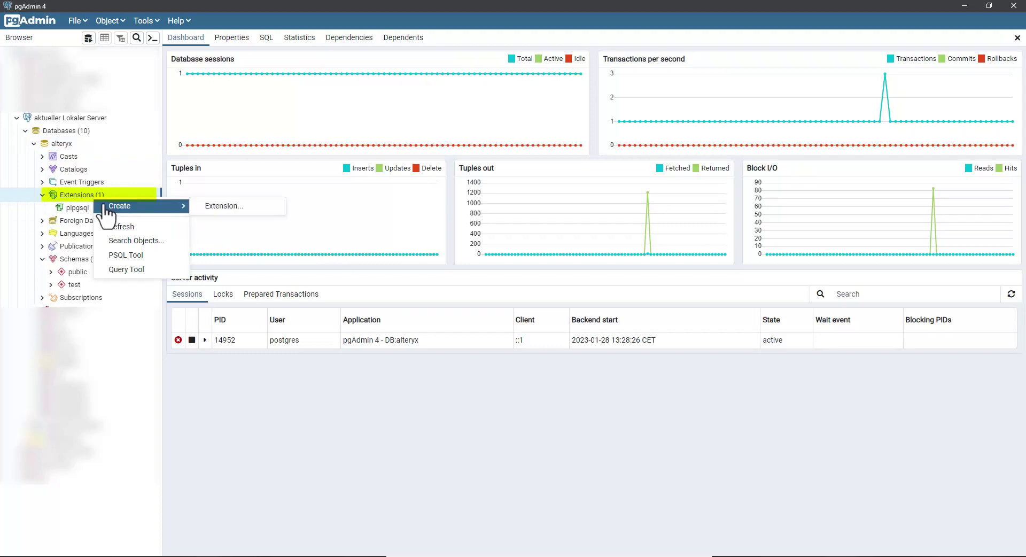
{"action": "left_click", "coordinate": [223, 209]}
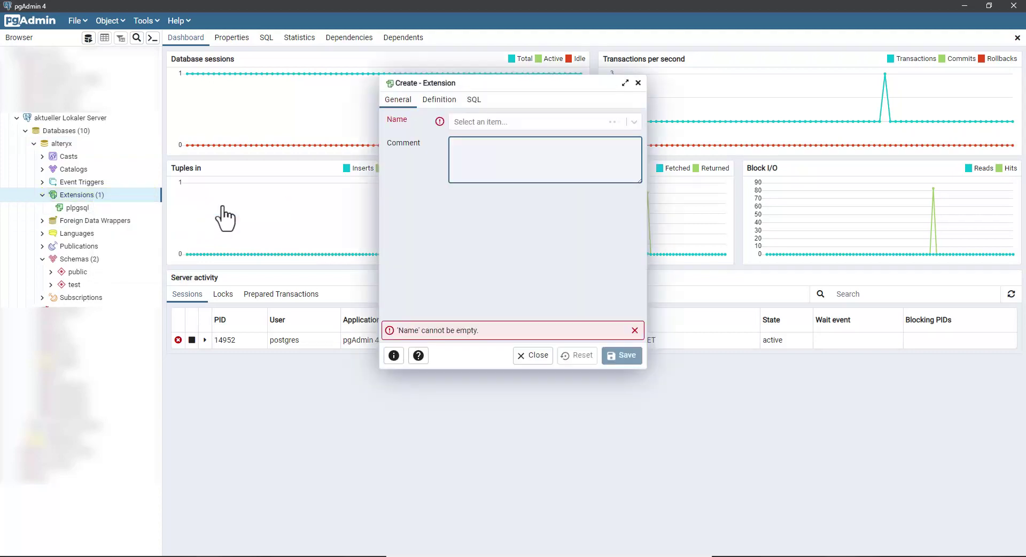
{"action": "left_click", "coordinate": [635, 122]}
{"action": "scroll", "coordinate": [594, 206], "scroll_direction": "down", "scroll_amount": 5}
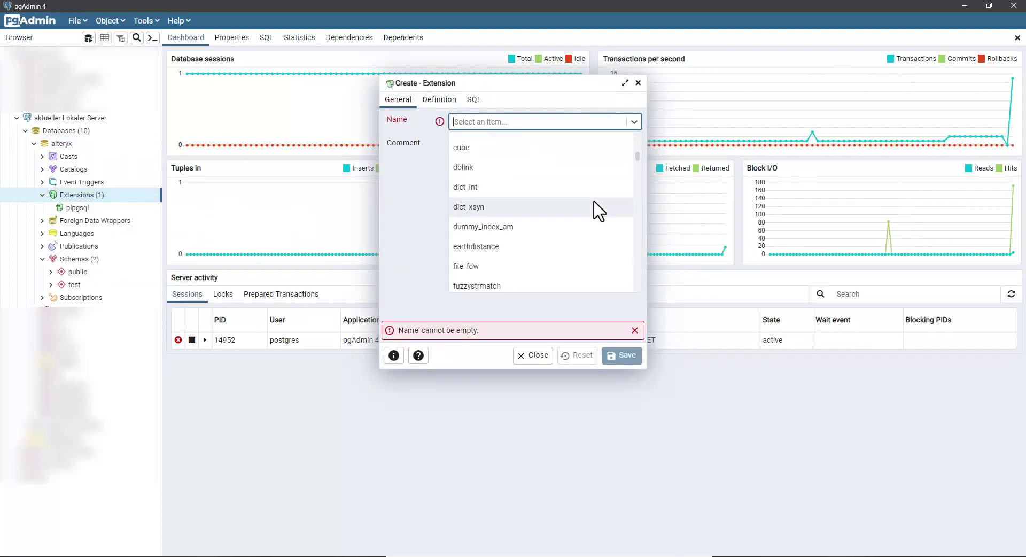
{"action": "scroll", "coordinate": [594, 205], "scroll_direction": "down", "scroll_amount": 5}
{"action": "scroll", "coordinate": [594, 205], "scroll_direction": "down", "scroll_amount": 3}
{"action": "scroll", "coordinate": [594, 206], "scroll_direction": "down", "scroll_amount": 3}
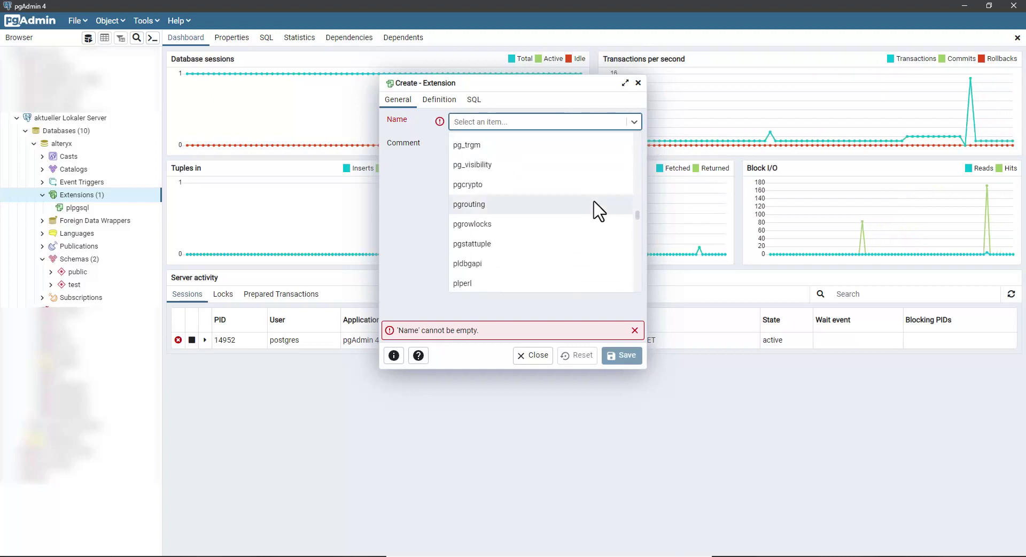
{"action": "scroll", "coordinate": [594, 206], "scroll_direction": "down", "scroll_amount": 3}
{"action": "scroll", "coordinate": [578, 210], "scroll_direction": "down", "scroll_amount": 2}
{"action": "left_click", "coordinate": [561, 195]}
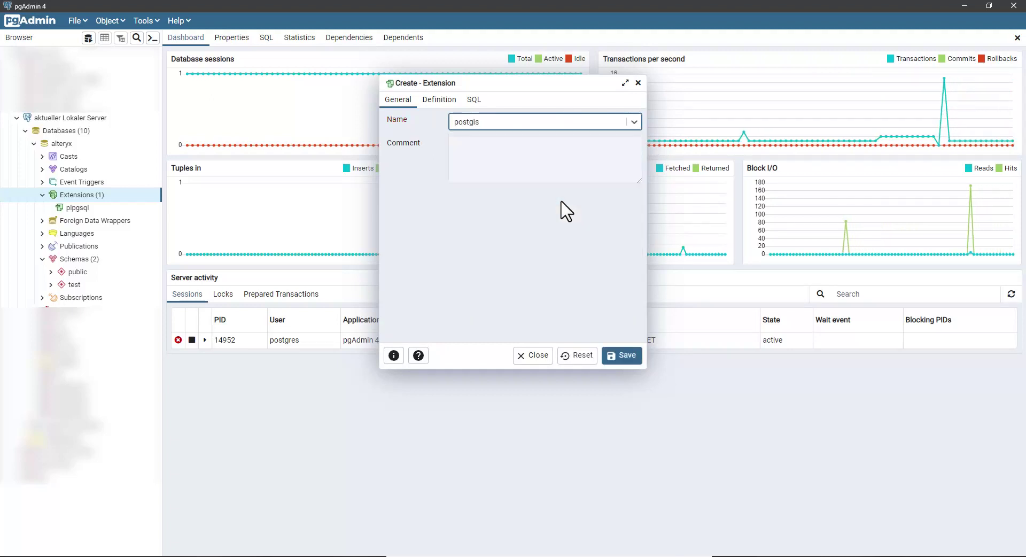
{"action": "left_click", "coordinate": [625, 354]}
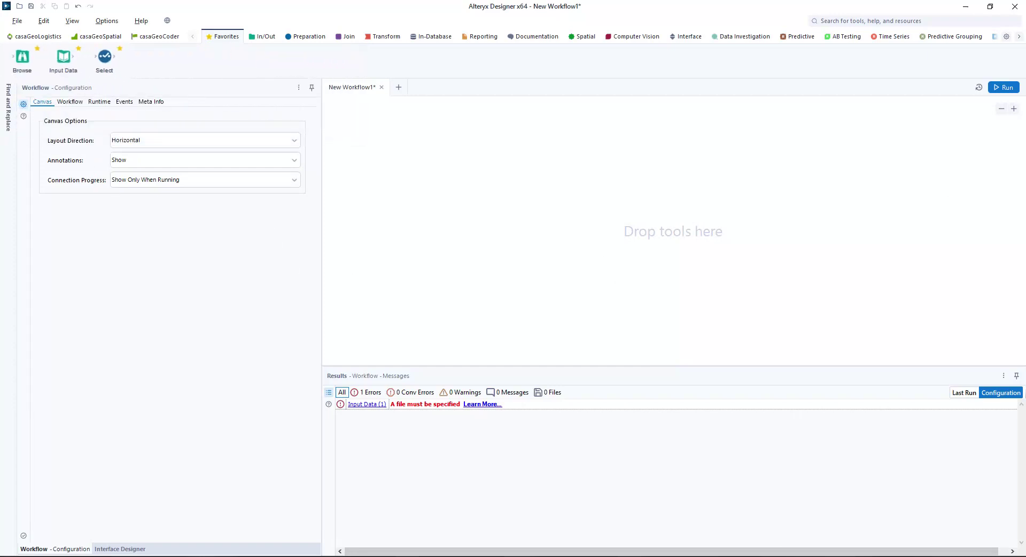
Step: Place an Input Data tool on the canvas with a Browse tool connected after it
{"action": "left_click_drag", "start_coordinate": [58, 55], "coordinate": [437, 239]}
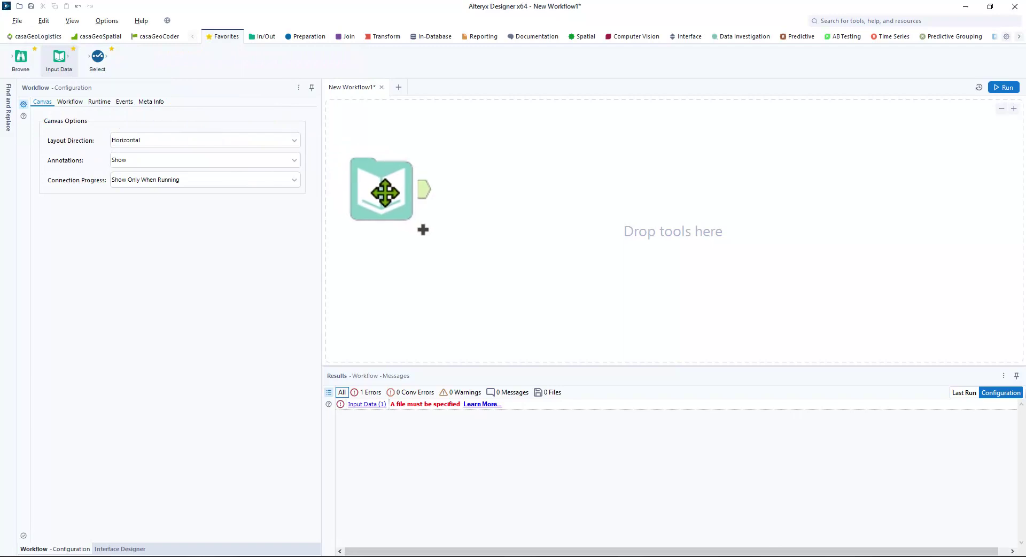
{"action": "mouse_move", "coordinate": [20, 56]}
{"action": "left_mouse_down"}
{"action": "mouse_move", "coordinate": [487, 216]}
{"action": "mouse_move", "coordinate": [497, 200]}
{"action": "left_mouse_up"}
Step: Choose a PostgreSQL ODBC connection for Input Data and review the installed drivers in ODBC Admin
{"action": "left_click", "coordinate": [395, 203]}
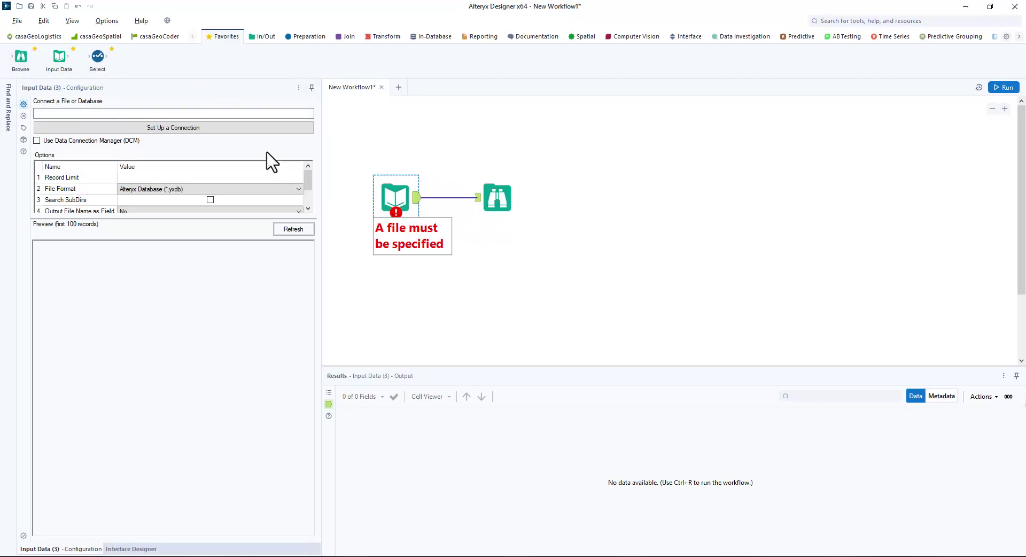
{"action": "left_click", "coordinate": [242, 129]}
{"action": "left_click", "coordinate": [229, 146]}
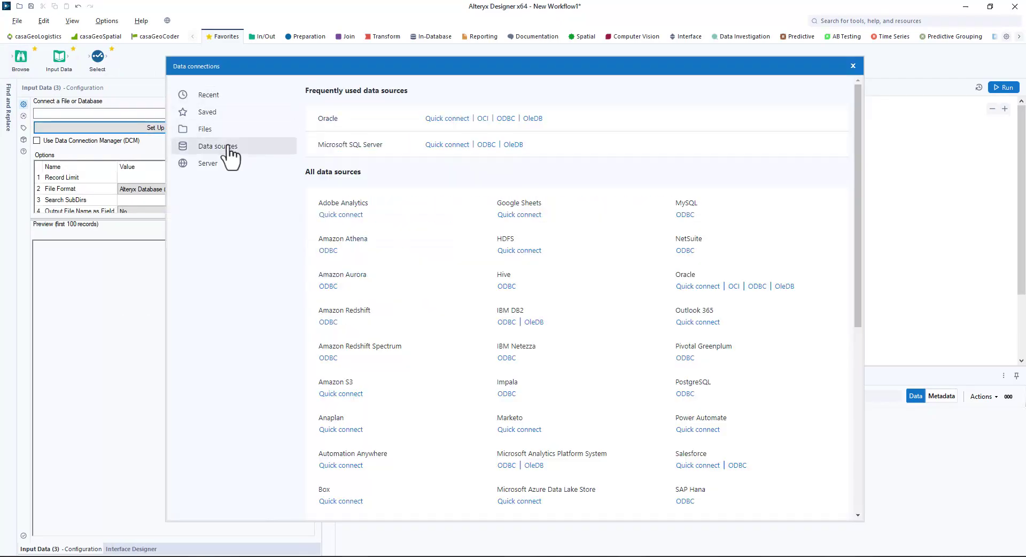
{"action": "left_click", "coordinate": [686, 394]}
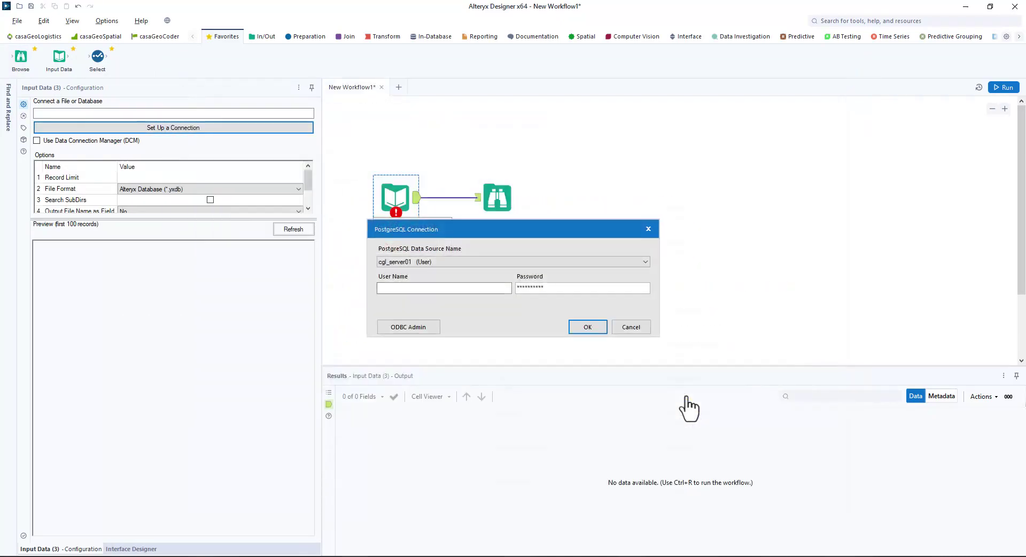
{"action": "left_click", "coordinate": [411, 327]}
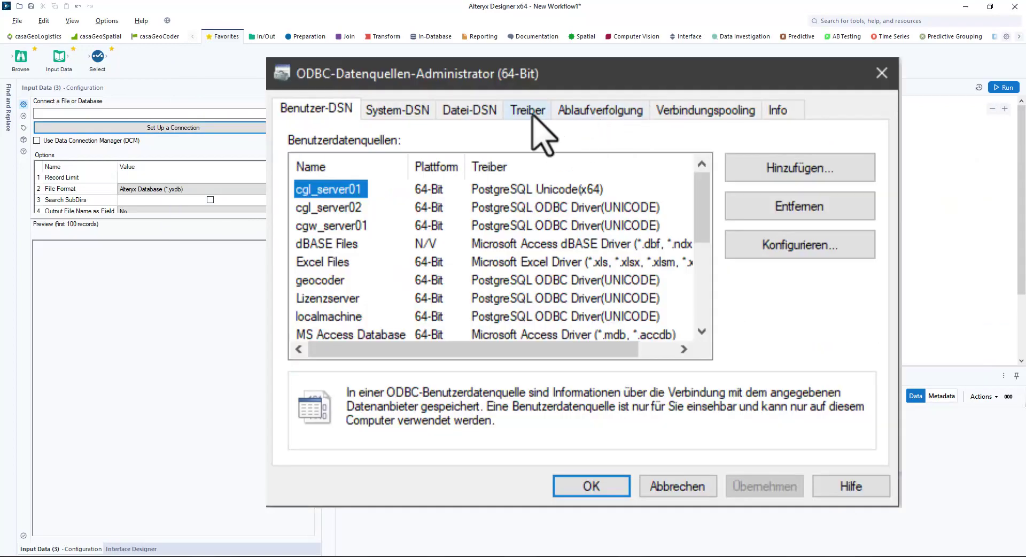
{"action": "left_click", "coordinate": [528, 110]}
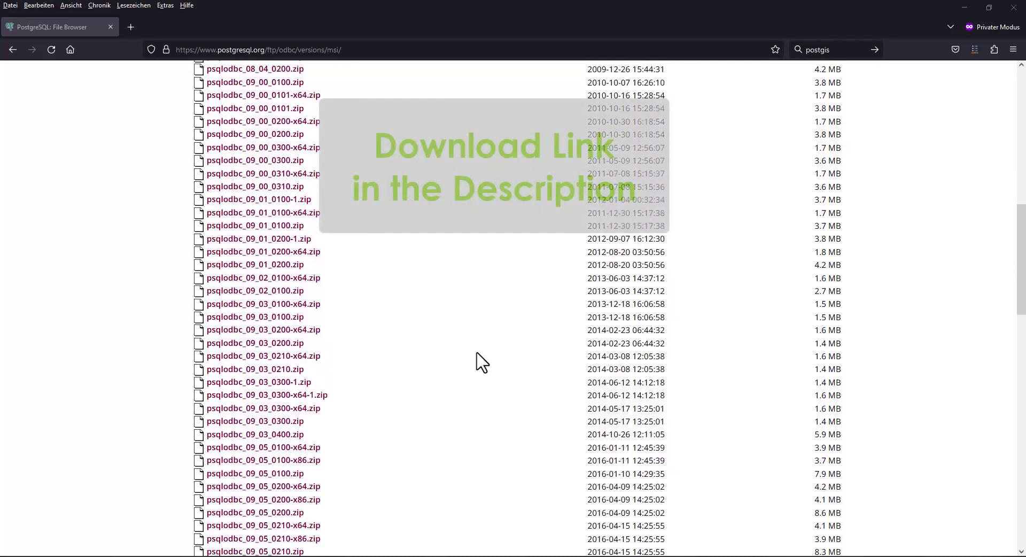
Step: Download psqlodbc_13_02_0000-x64.zip from the bottom of the psqlODBC file listing
{"action": "scroll", "coordinate": [481, 362], "scroll_direction": "down", "scroll_amount": 5}
{"action": "scroll", "coordinate": [481, 362], "scroll_direction": "down", "scroll_amount": 5}
{"action": "scroll", "coordinate": [481, 363], "scroll_direction": "down", "scroll_amount": 3}
{"action": "scroll", "coordinate": [481, 363], "scroll_direction": "down", "scroll_amount": 2}
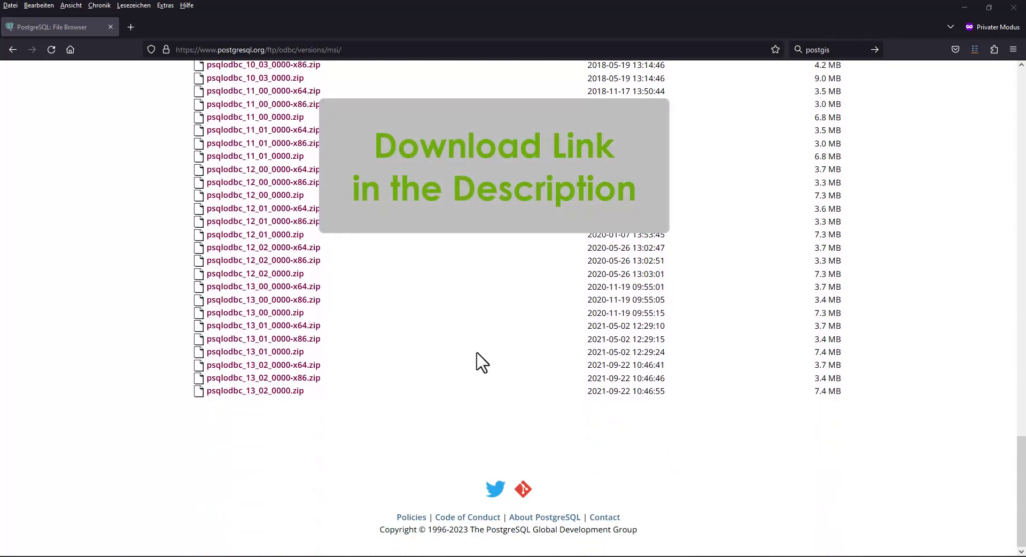
{"action": "left_click", "coordinate": [289, 364]}
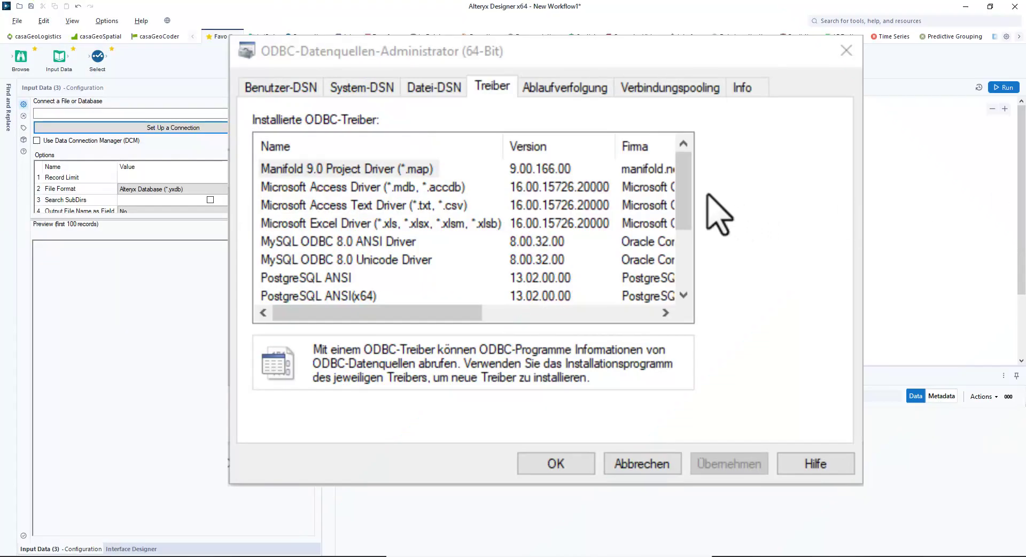
Step: Check the installed PostgreSQL Unicode and ANSI drivers in the ODBC administrator
{"action": "left_click", "coordinate": [682, 197]}
{"action": "left_click_drag", "start_coordinate": [682, 198], "coordinate": [679, 271]}
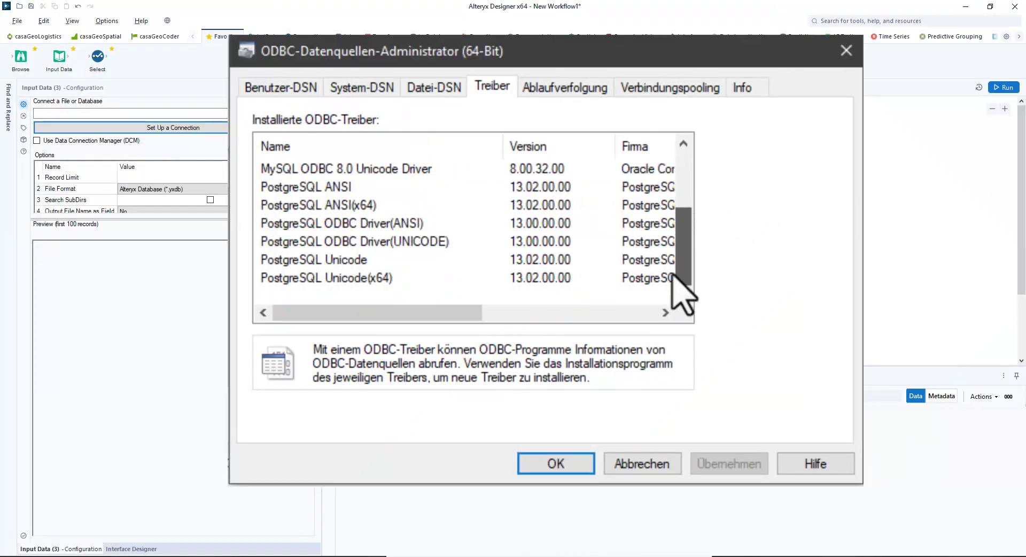
{"action": "left_click", "coordinate": [429, 247]}
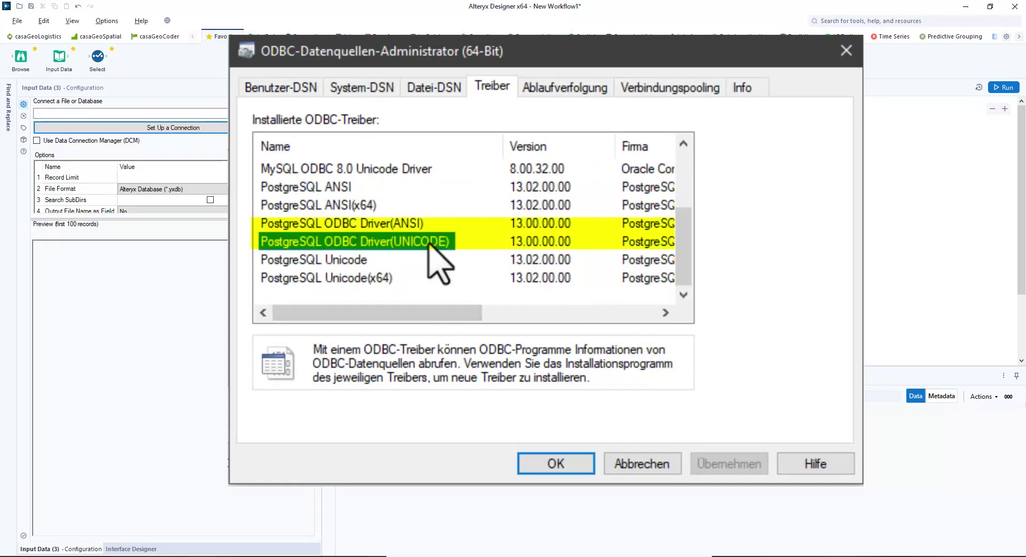
{"action": "left_click", "coordinate": [401, 224]}
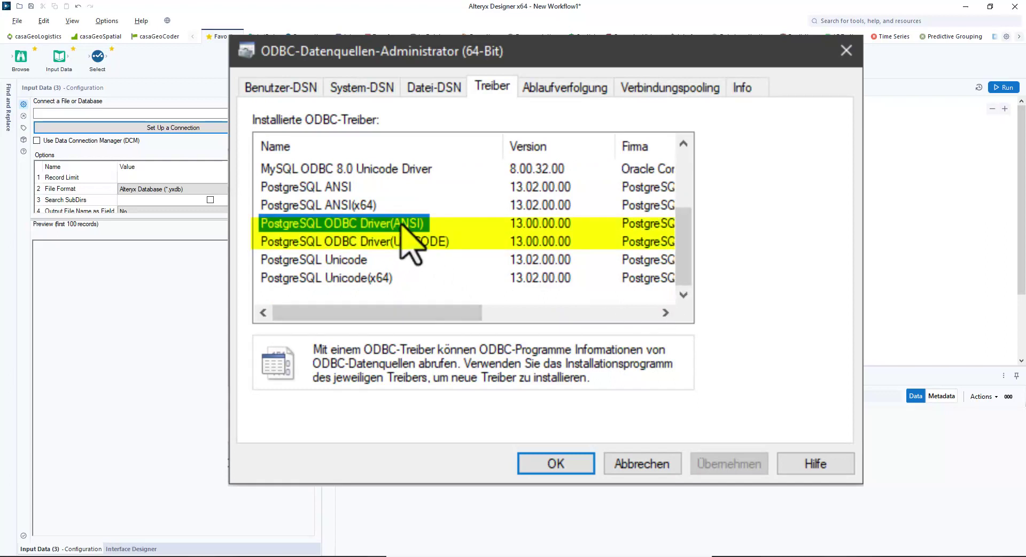
{"action": "left_click", "coordinate": [274, 85]}
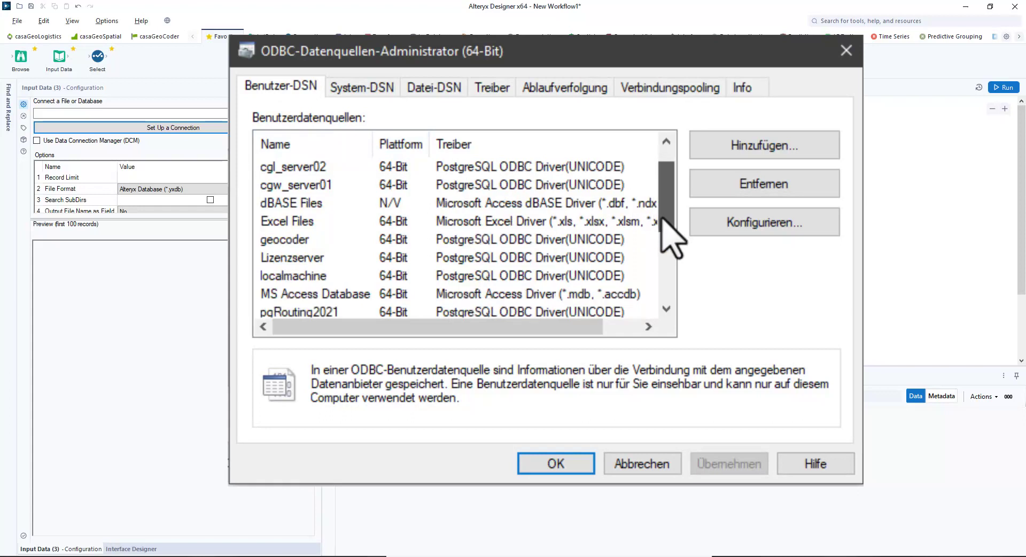
{"action": "left_click_drag", "start_coordinate": [664, 211], "coordinate": [663, 255]}
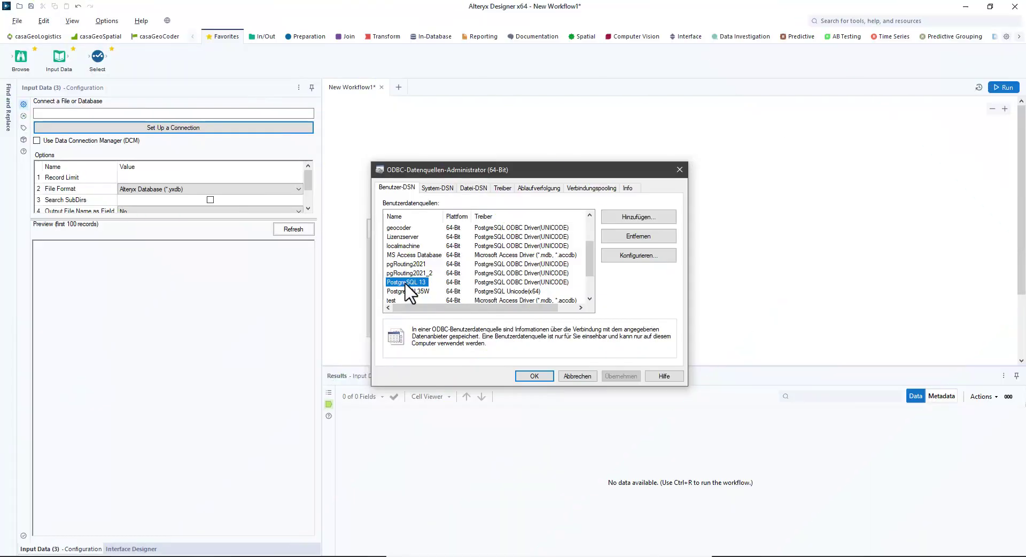
Step: Add a new user data source using PostgreSQL ODBC Driver(UNICODE) to bring up its setup form
{"action": "left_click", "coordinate": [630, 217]}
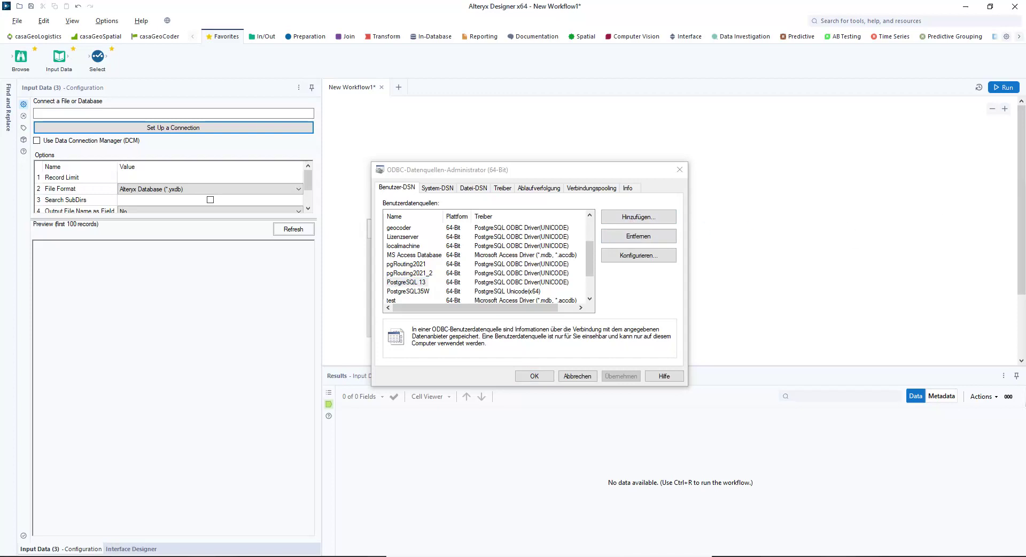
{"action": "left_click_drag", "start_coordinate": [1024, 181], "coordinate": [655, 120]}
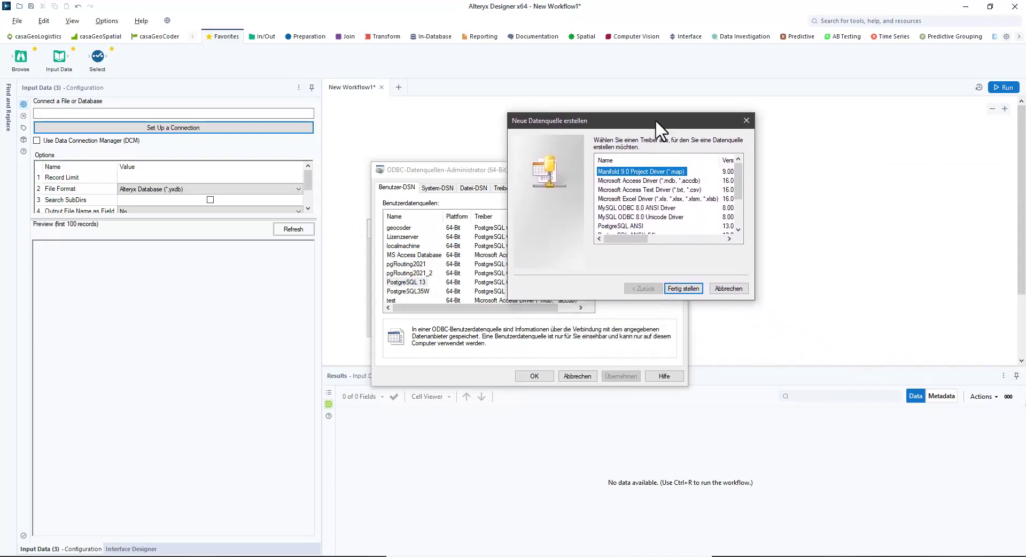
{"action": "scroll", "coordinate": [723, 222], "scroll_direction": "down", "scroll_amount": 1}
{"action": "left_click", "coordinate": [632, 216]}
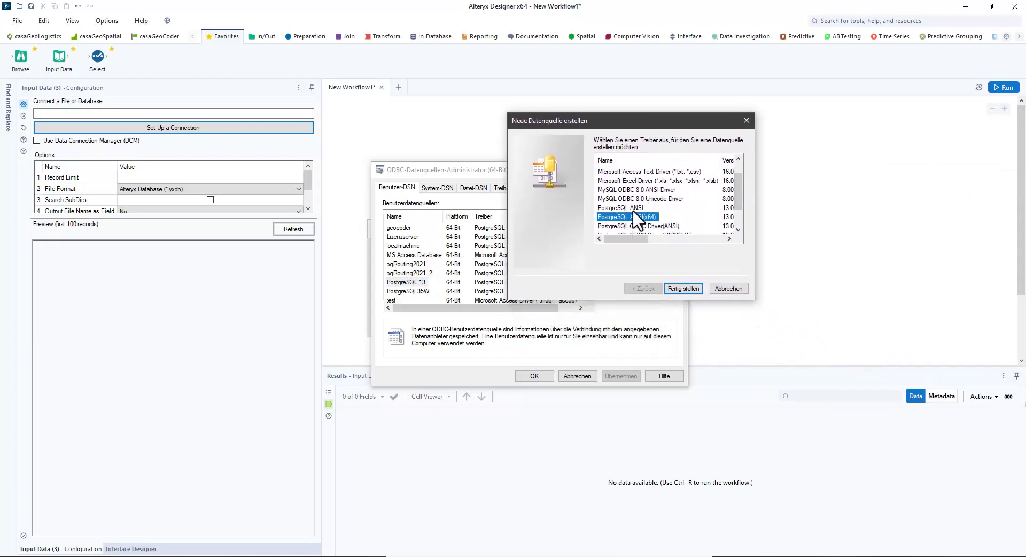
{"action": "mouse_move", "coordinate": [639, 238]}
{"action": "left_mouse_down"}
{"action": "mouse_move", "coordinate": [650, 238]}
{"action": "mouse_move", "coordinate": [639, 236]}
{"action": "left_mouse_up"}
{"action": "left_click", "coordinate": [633, 208]}
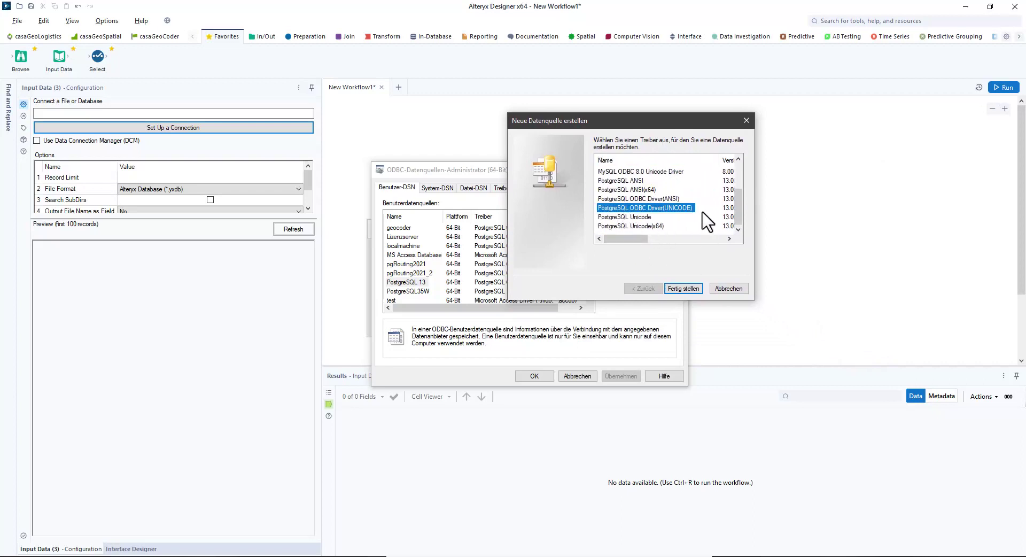
{"action": "left_click", "coordinate": [685, 288]}
{"action": "mouse_move", "coordinate": [706, 148]}
{"action": "left_mouse_down"}
{"action": "mouse_move", "coordinate": [605, 165]}
{"action": "mouse_move", "coordinate": [588, 186]}
{"action": "left_mouse_up"}
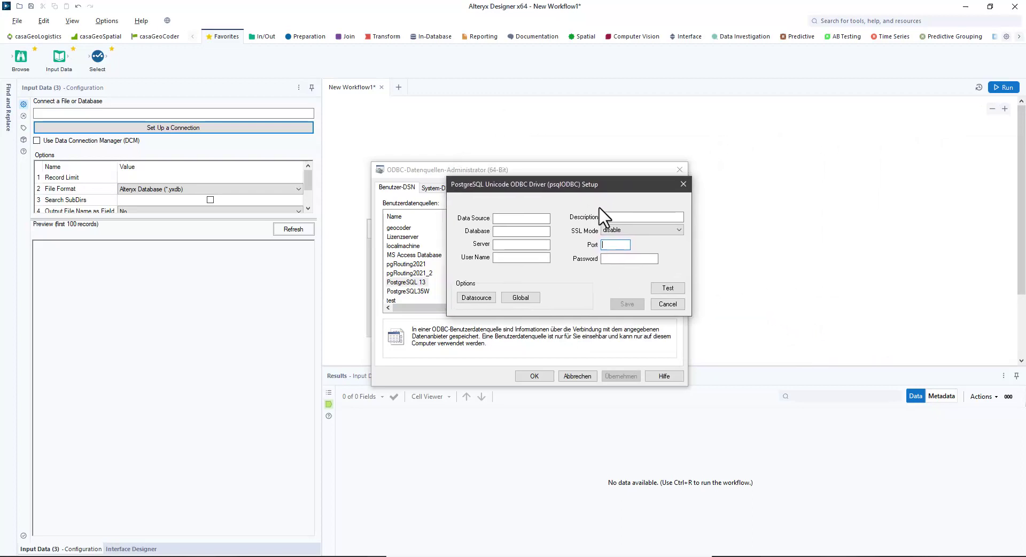
Step: Enter data source pgAlteryx, database alteryx, server localhost, port 5434, and the login credentials
{"action": "left_click", "coordinate": [505, 219]}
{"action": "type", "text": "pgAlteryx"}
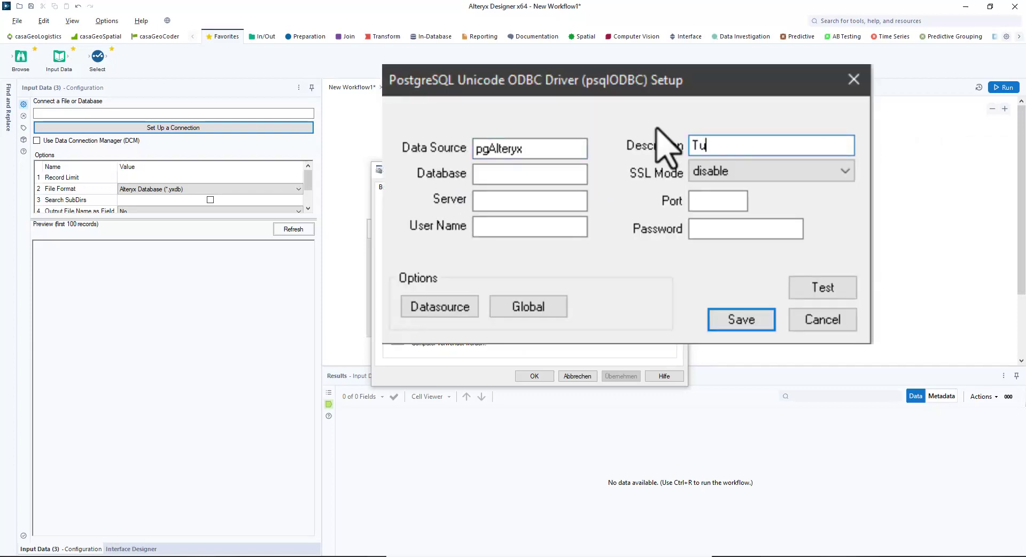
{"action": "type", "text": "l Database"}
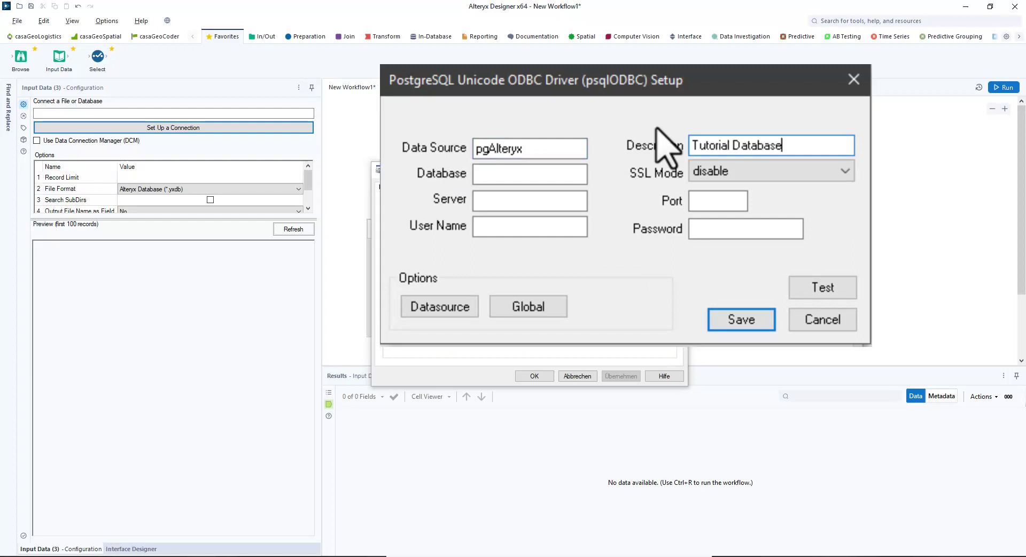
{"action": "type", "text": "alteryx"}
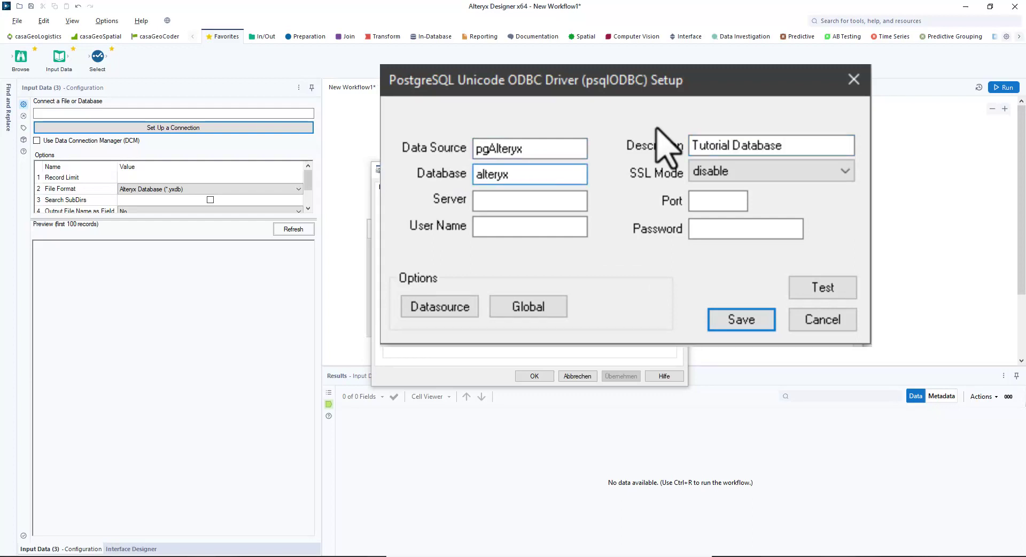
{"action": "key", "text": "Tab"}
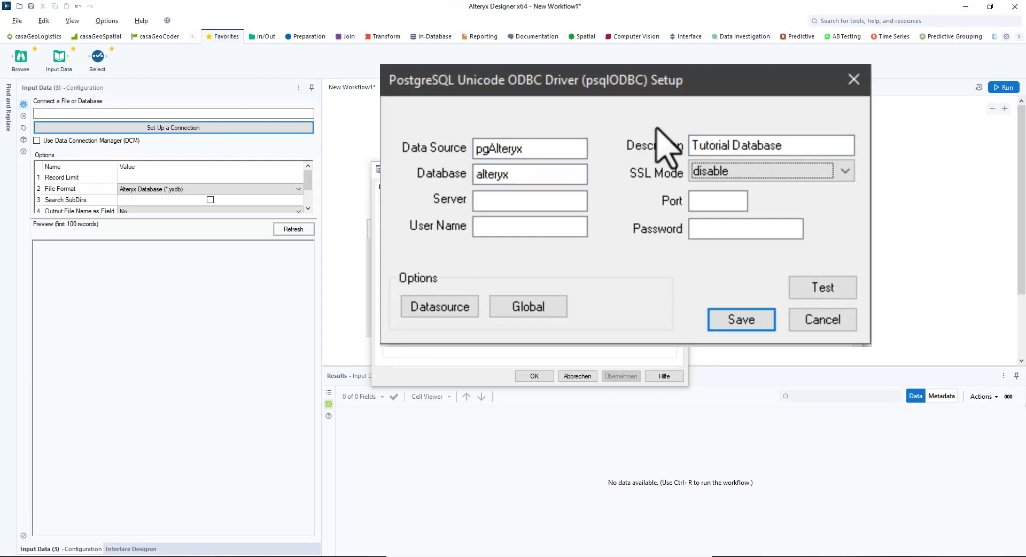
{"action": "key", "text": "Tab"}
{"action": "type", "text": "5434"}
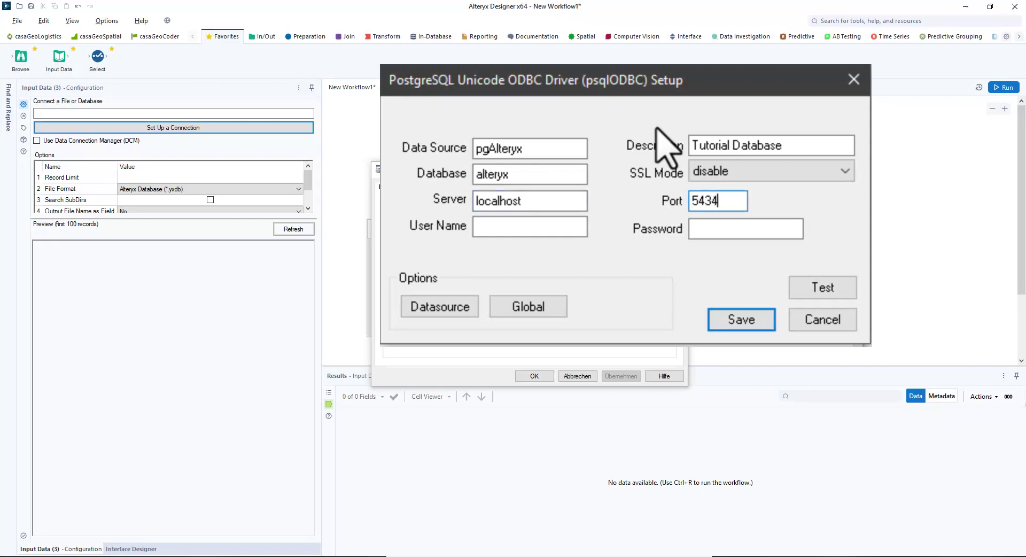
{"action": "key", "text": "Tab"}
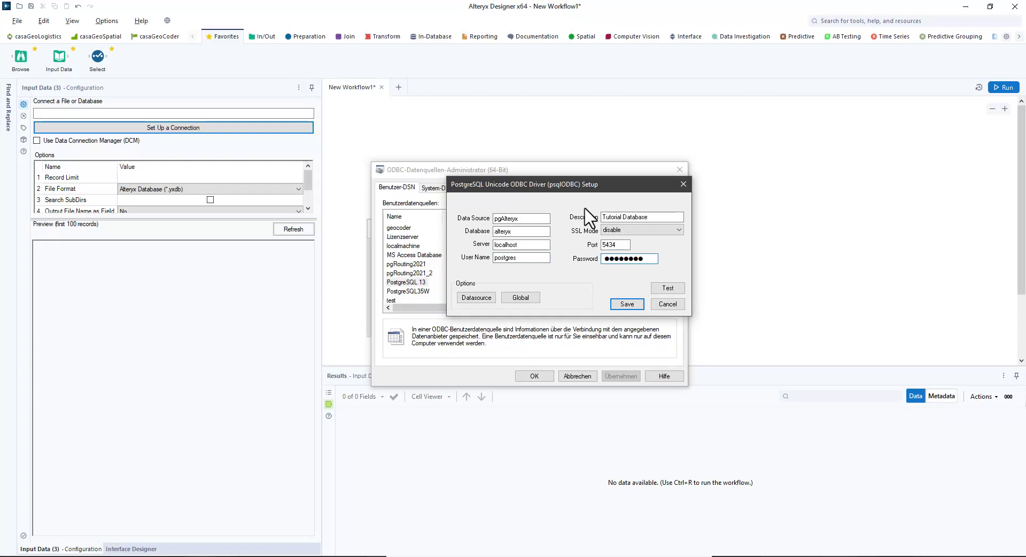
Step: Test the pgAlteryx connection successfully and save the data source
{"action": "left_click", "coordinate": [667, 289]}
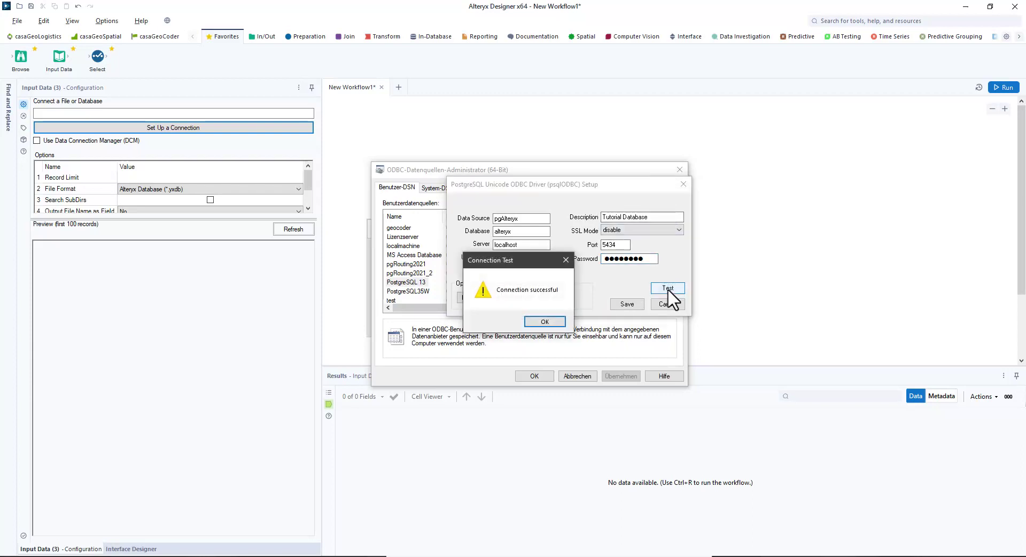
{"action": "left_click", "coordinate": [545, 321]}
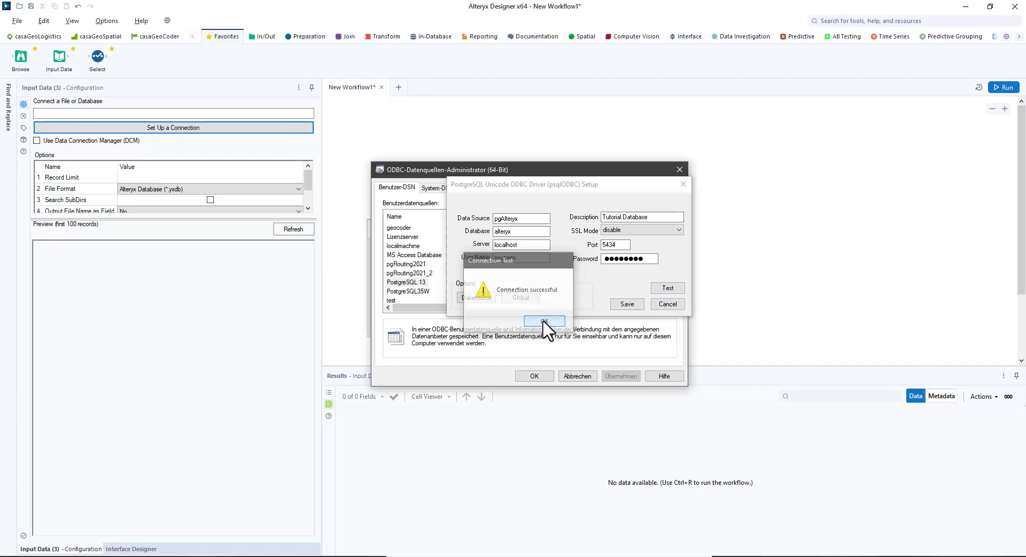
{"action": "left_click", "coordinate": [628, 305]}
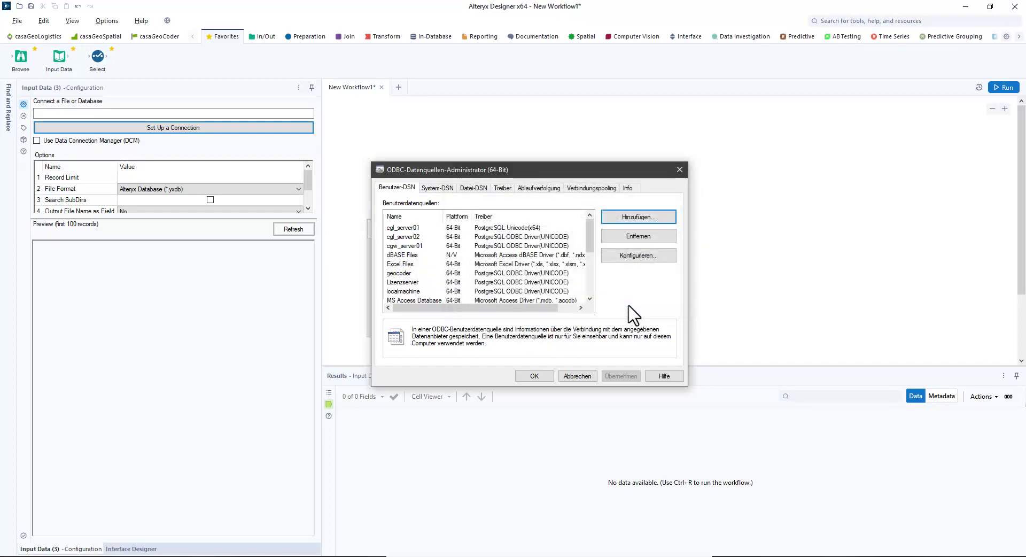
Step: Connect the Input Data tool to the pgAlteryx data source through PostgreSQL ODBC
{"action": "left_click", "coordinate": [535, 377]}
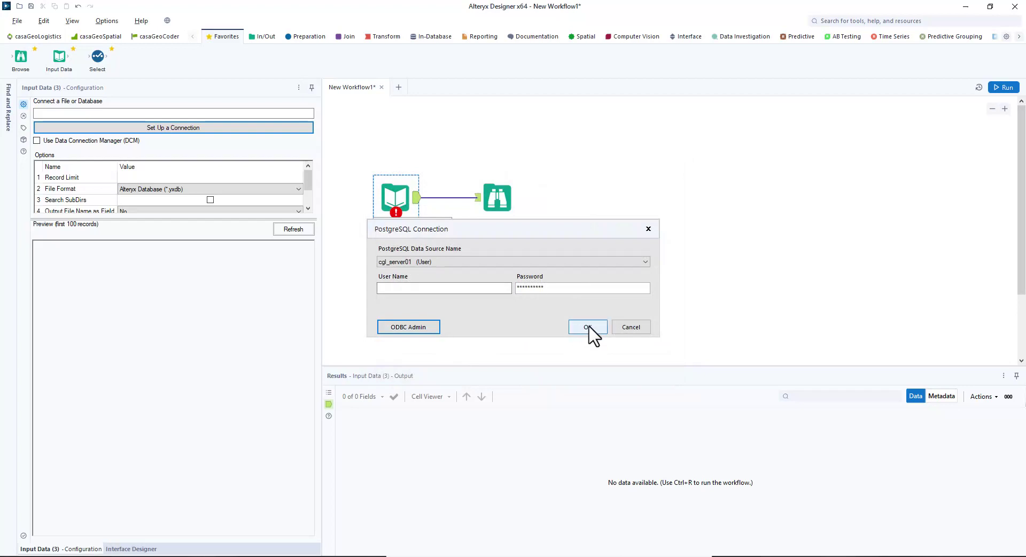
{"action": "left_click", "coordinate": [588, 327]}
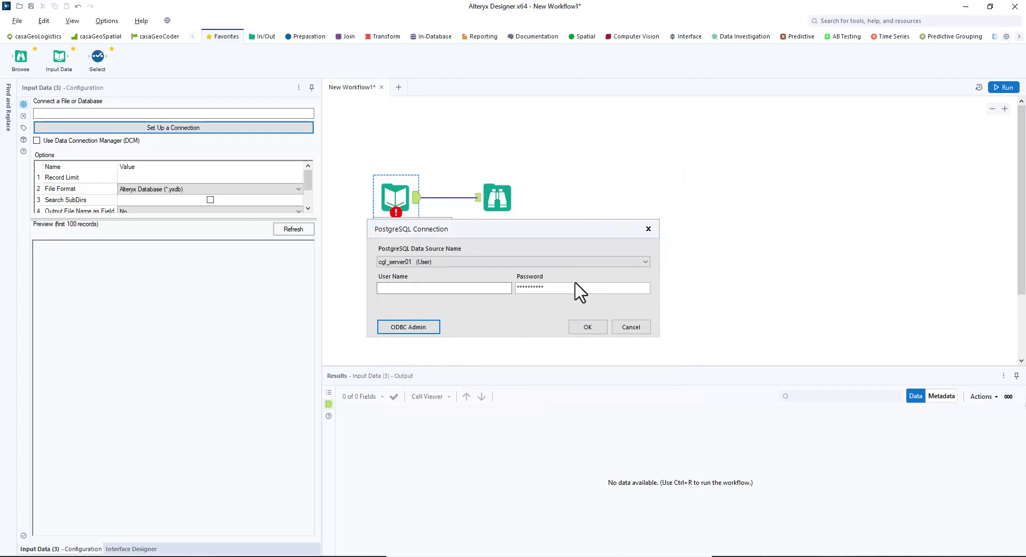
{"action": "left_click", "coordinate": [289, 128]}
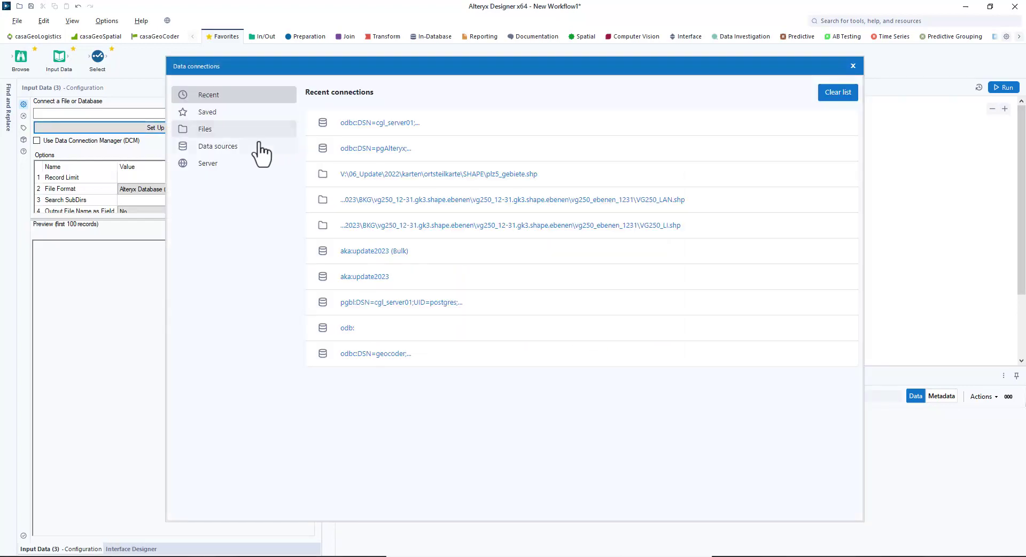
{"action": "left_click", "coordinate": [239, 157]}
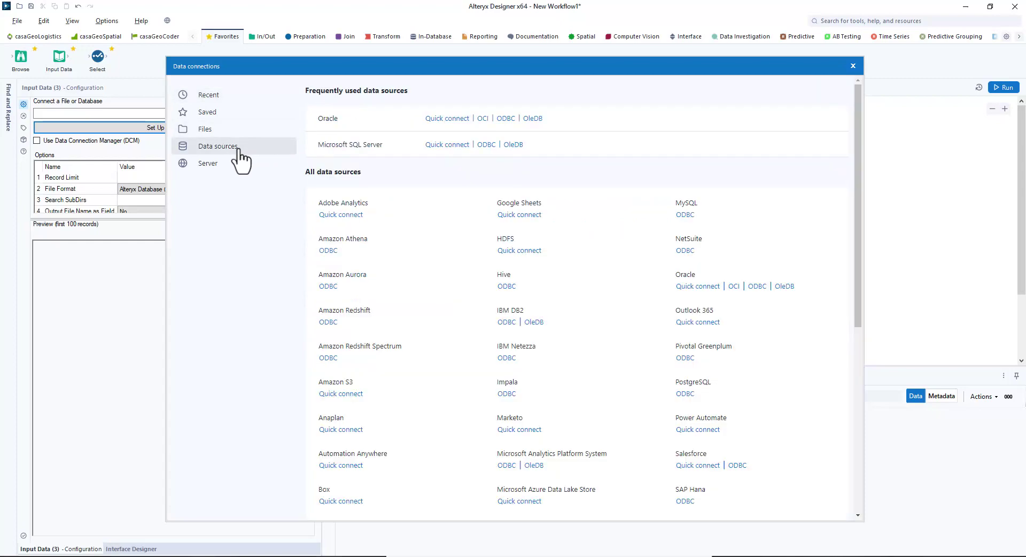
{"action": "left_click", "coordinate": [685, 393]}
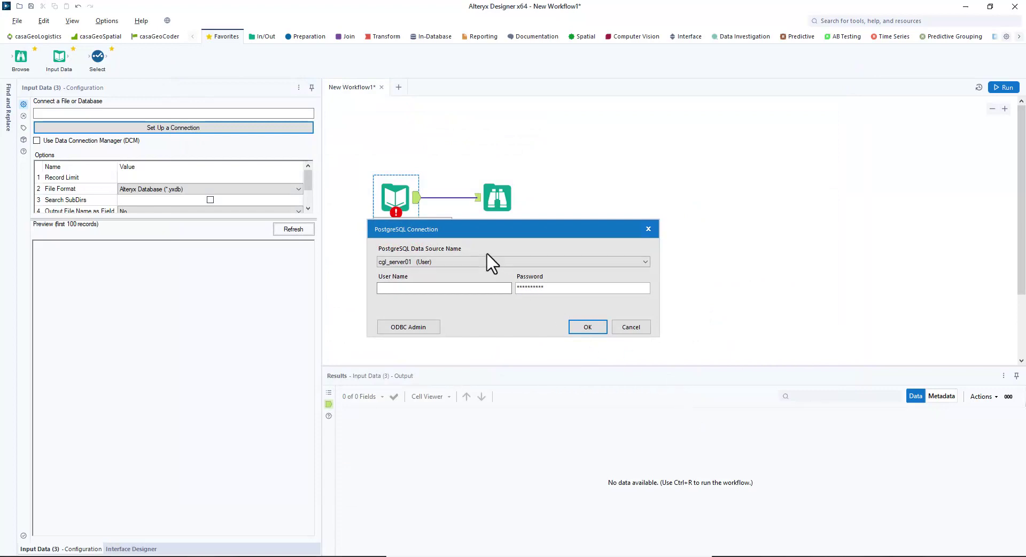
{"action": "left_click", "coordinate": [465, 262]}
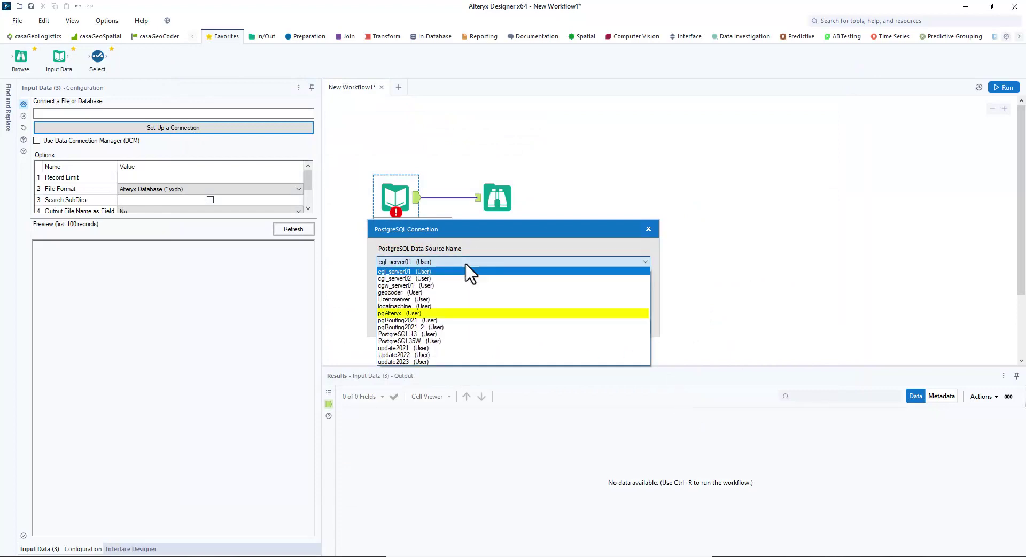
{"action": "left_click", "coordinate": [402, 313]}
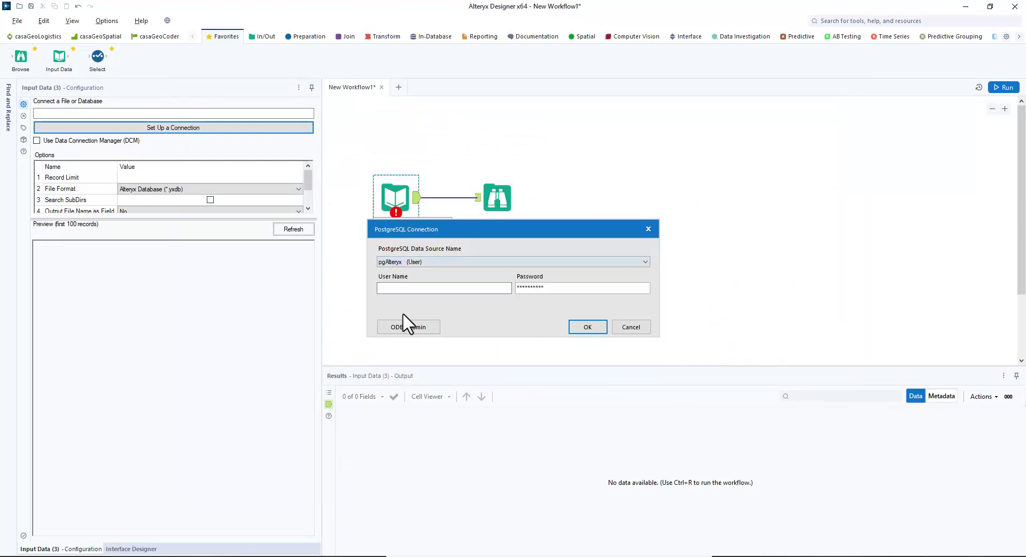
{"action": "left_click", "coordinate": [583, 328]}
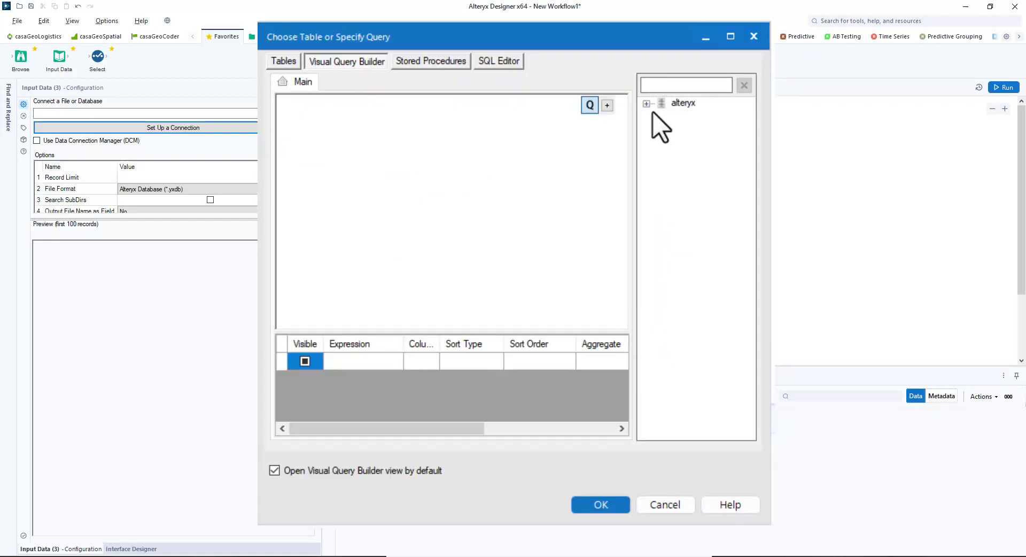
Step: Query all columns (*) of table test.plz5 in the Visual Query Builder
{"action": "left_click", "coordinate": [647, 104]}
{"action": "left_click", "coordinate": [662, 130]}
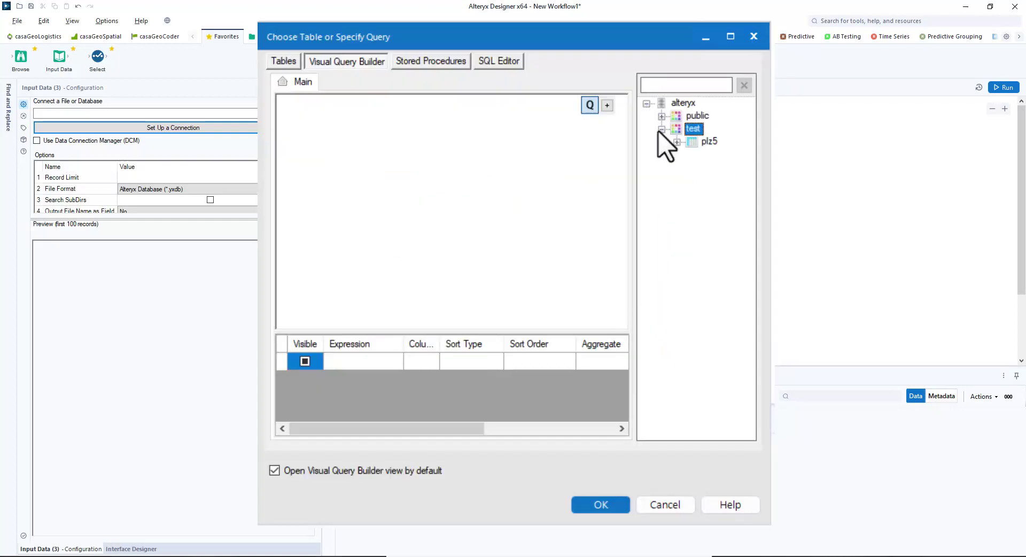
{"action": "left_click", "coordinate": [696, 143]}
{"action": "double_click", "coordinate": [694, 143]}
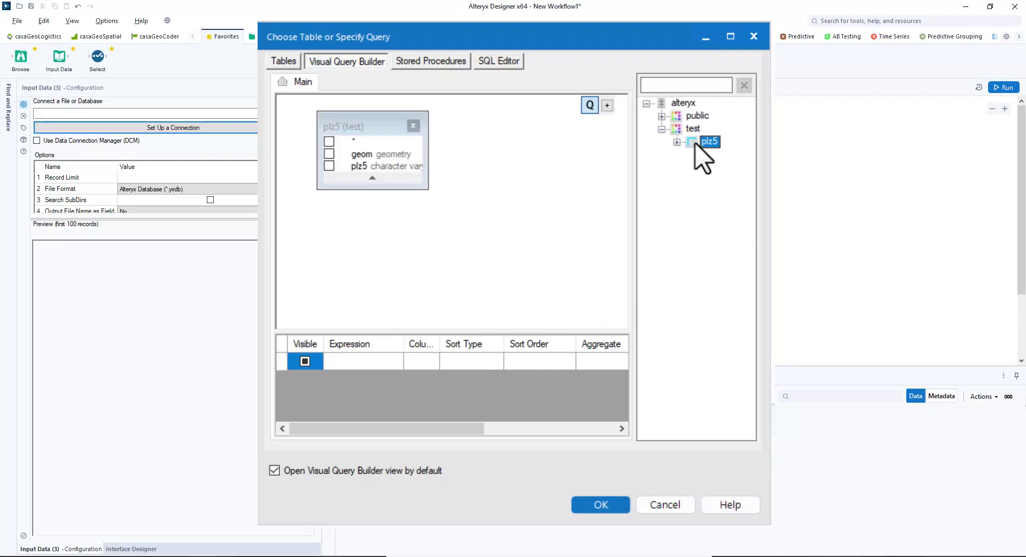
{"action": "left_click", "coordinate": [327, 143]}
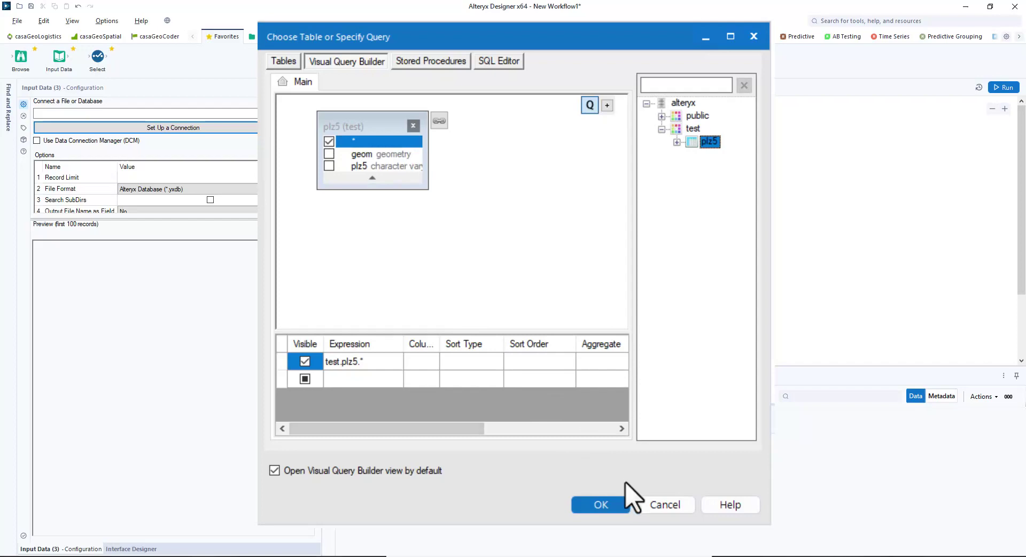
{"action": "left_click", "coordinate": [601, 505]}
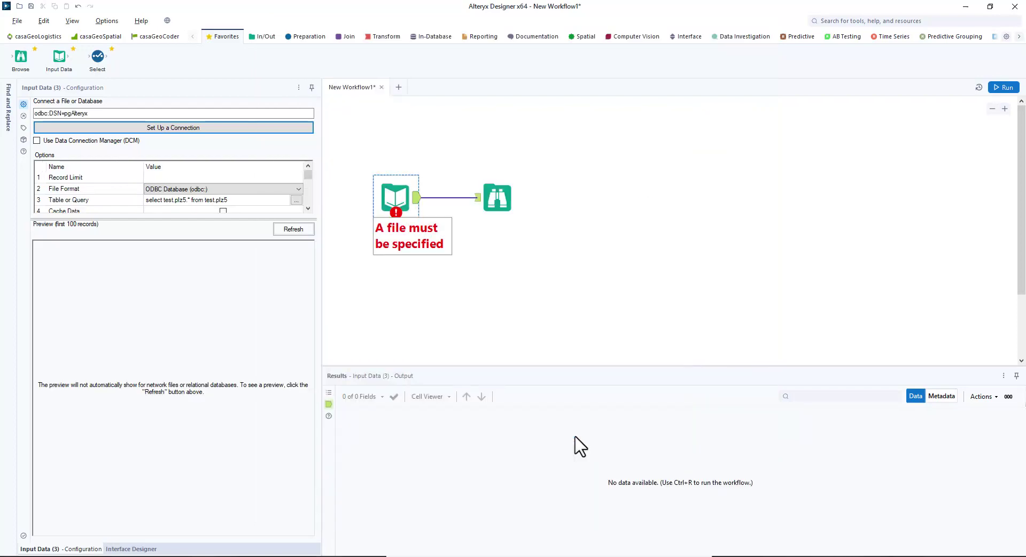
Step: Run the workflow and view the 8,163 plz5 postcode polygons on the Browse map
{"action": "left_click", "coordinate": [1000, 88]}
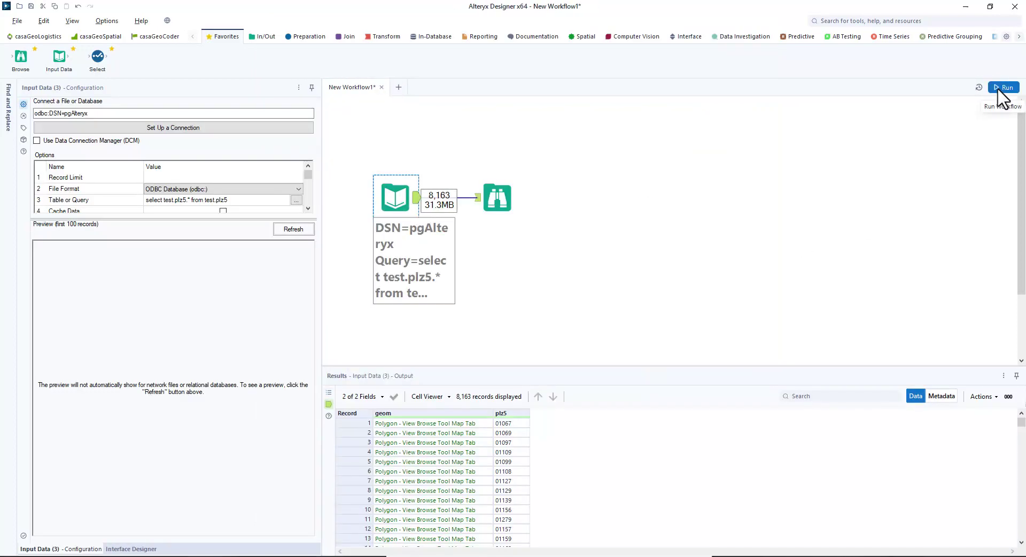
{"action": "left_click", "coordinate": [501, 201]}
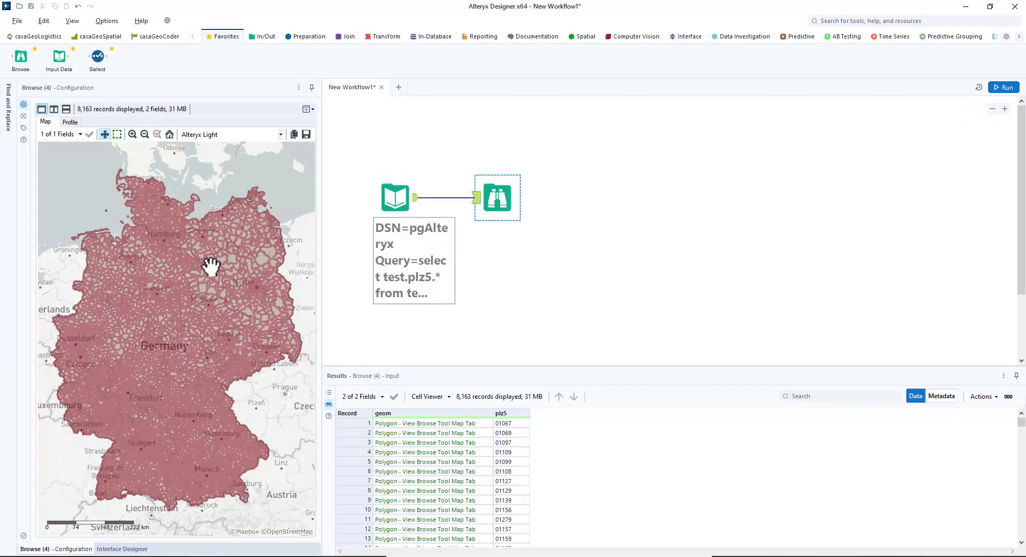
{"action": "scroll", "coordinate": [178, 273], "scroll_direction": "up", "scroll_amount": 1}
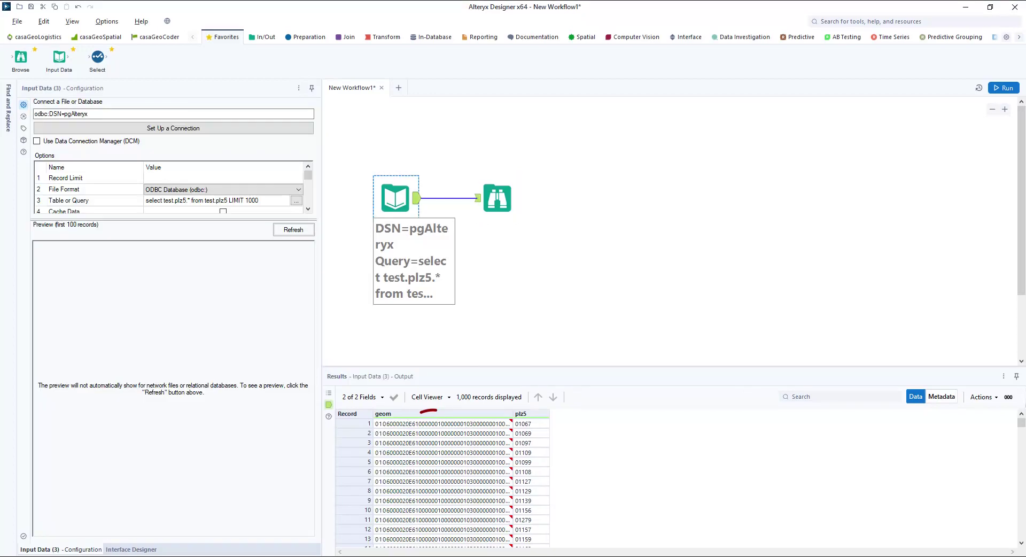